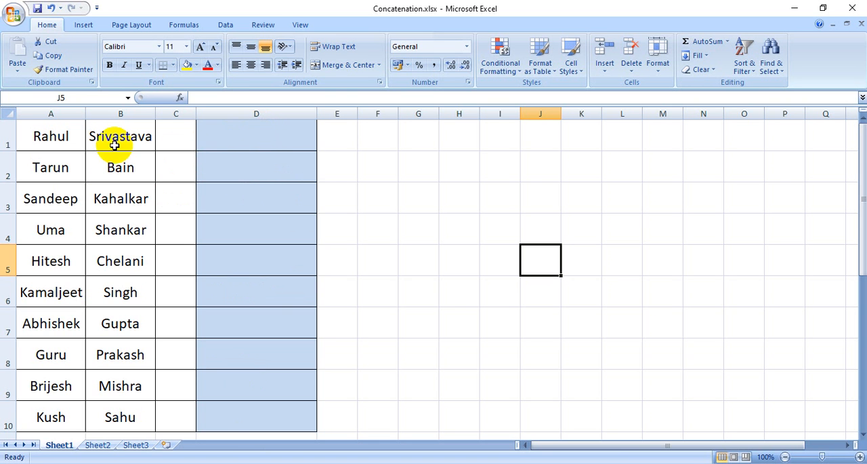
Enter the formula =CONCATENATE(A1,B1) in cell D1 to join the first and last names
{"action": "left_click", "coordinate": [240, 137]}
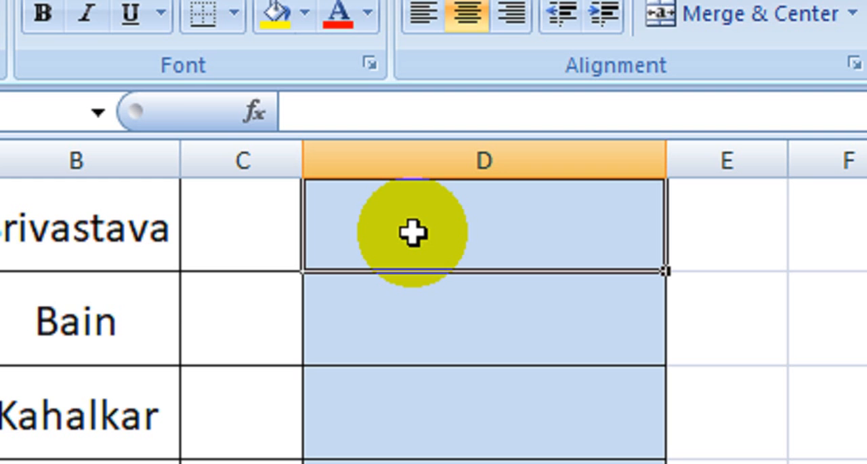
{"action": "type", "text": "="}
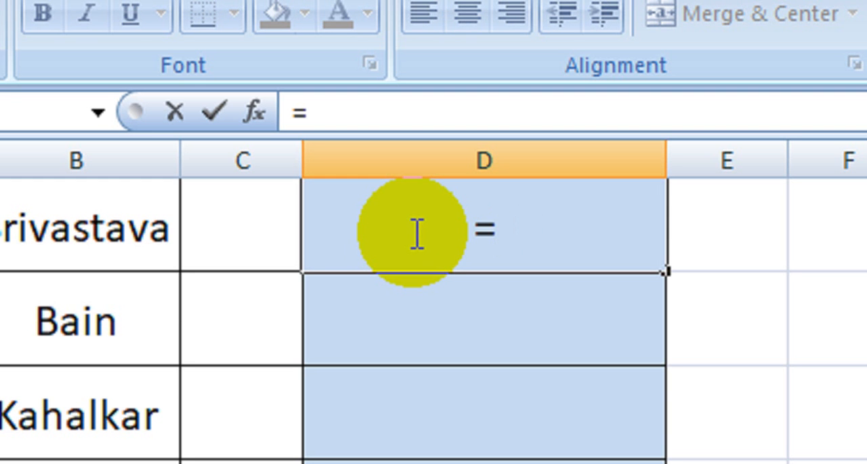
{"action": "type", "text": "con"}
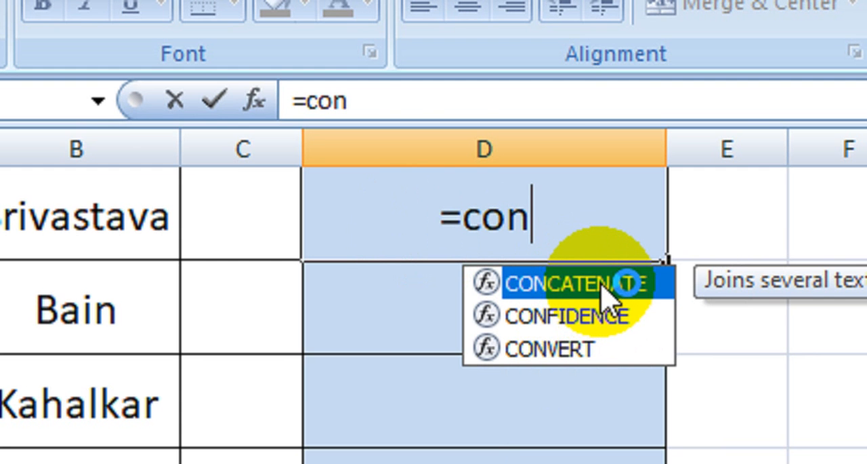
{"action": "double_click", "coordinate": [603, 298]}
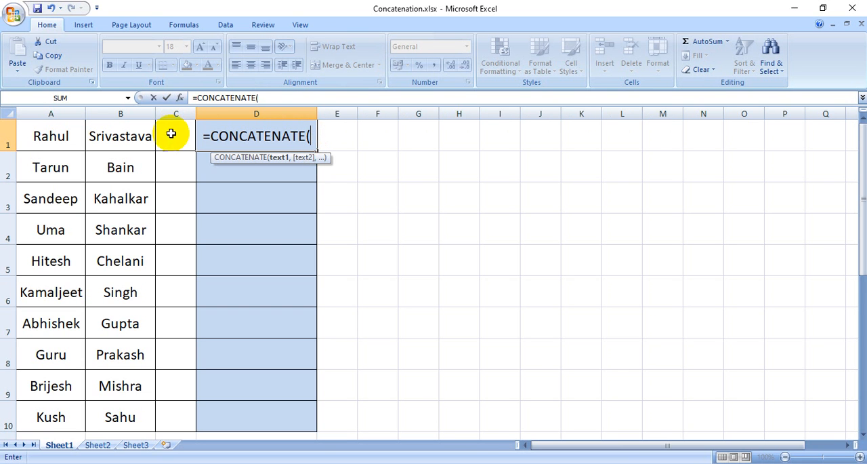
{"action": "left_click", "coordinate": [57, 138]}
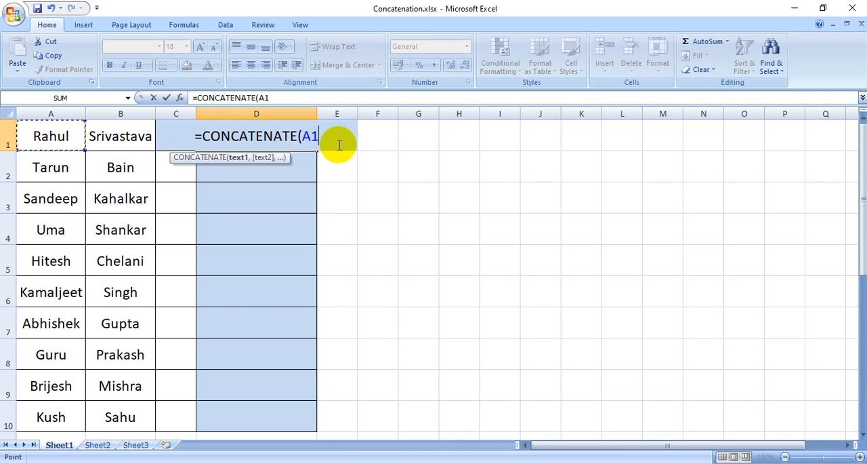
{"action": "type", "text": ","}
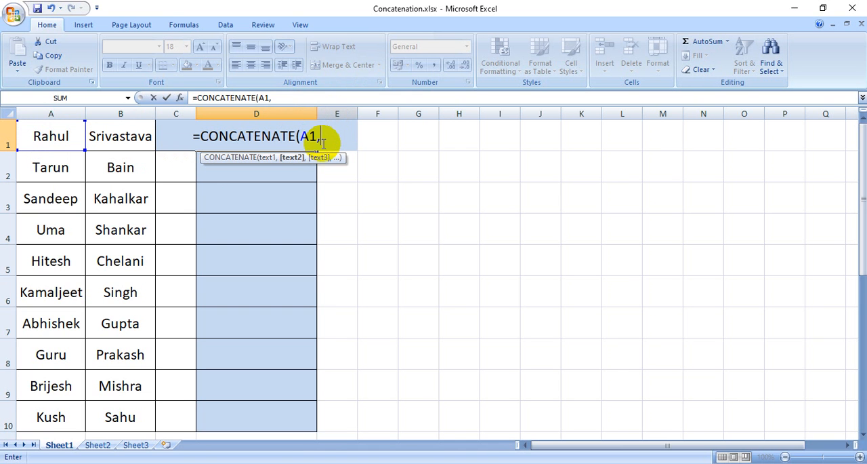
{"action": "left_click", "coordinate": [130, 135]}
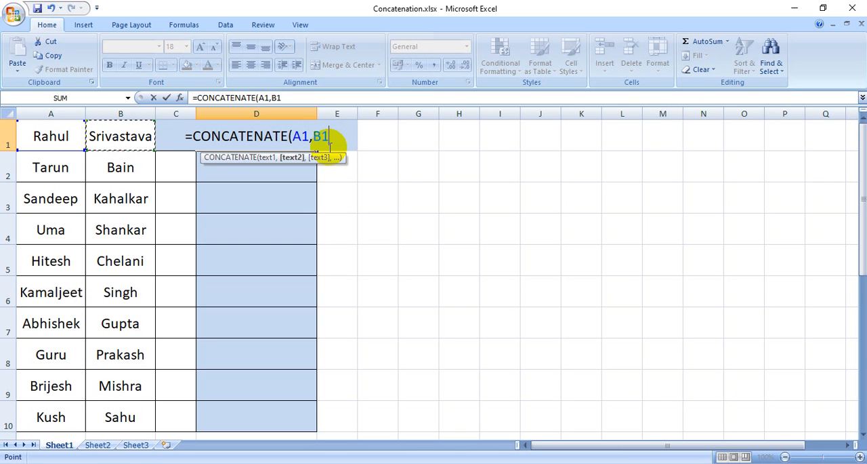
{"action": "key", "text": "Return"}
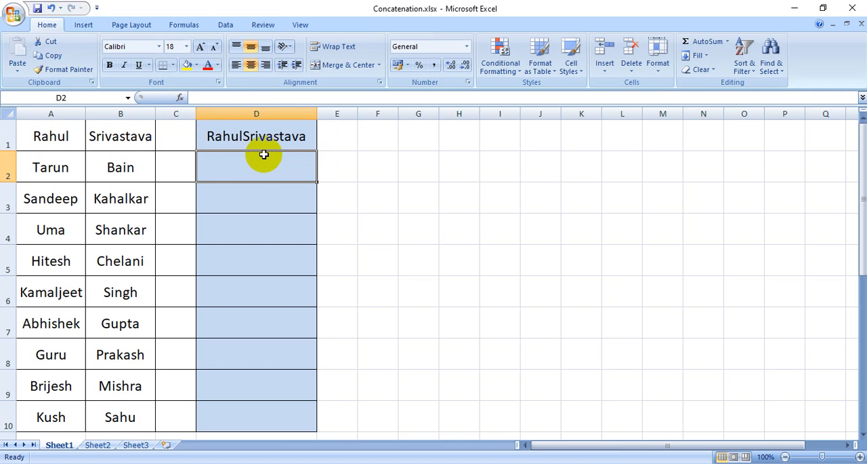
Fill the CONCATENATE formula from D1 down through D10
{"action": "left_click", "coordinate": [283, 136], "text": "ctrl"}
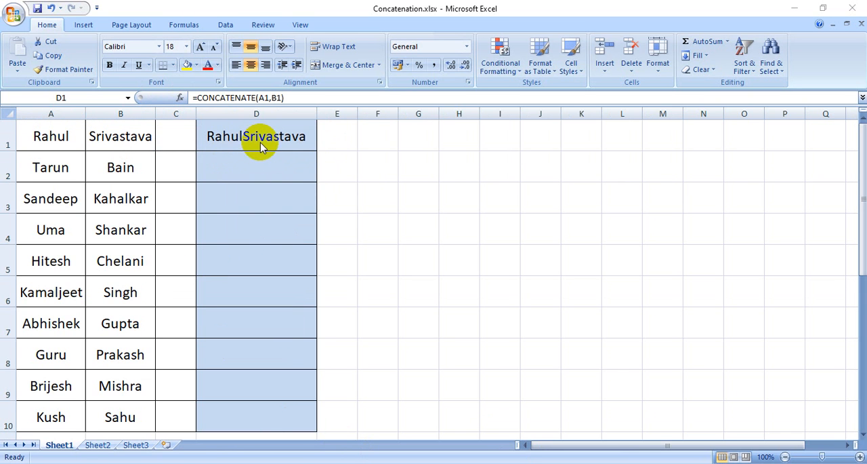
{"action": "left_click", "coordinate": [235, 140]}
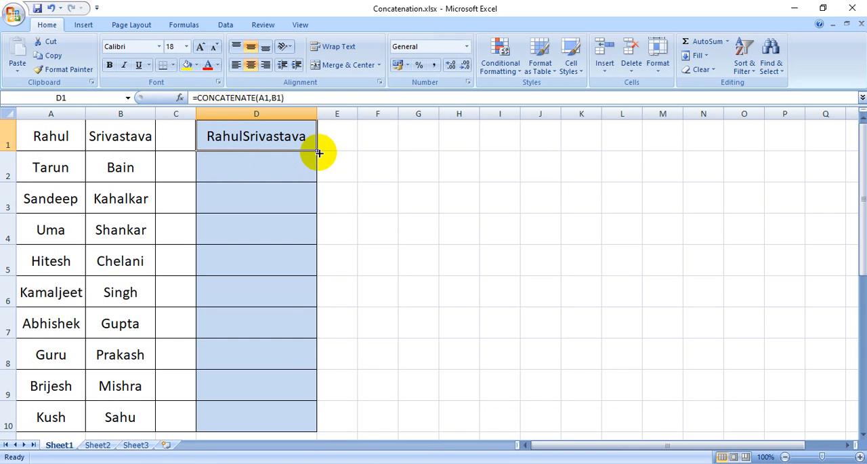
{"action": "left_click_drag", "start_coordinate": [317, 151], "coordinate": [317, 429]}
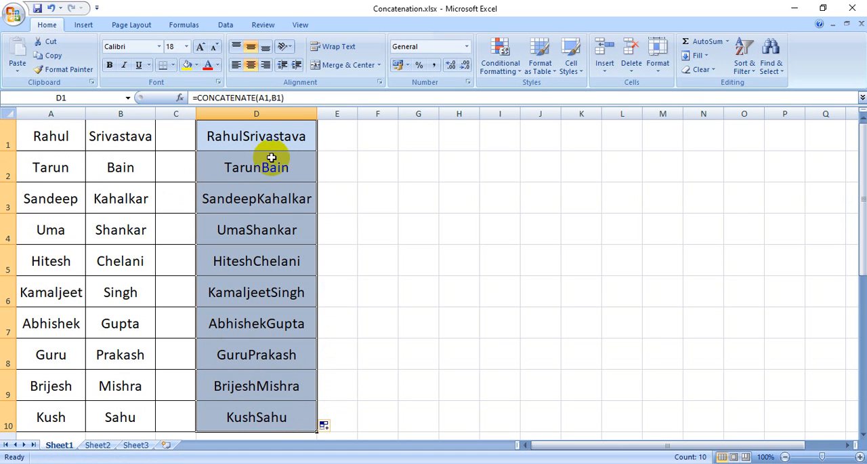
{"action": "left_click", "coordinate": [343, 217]}
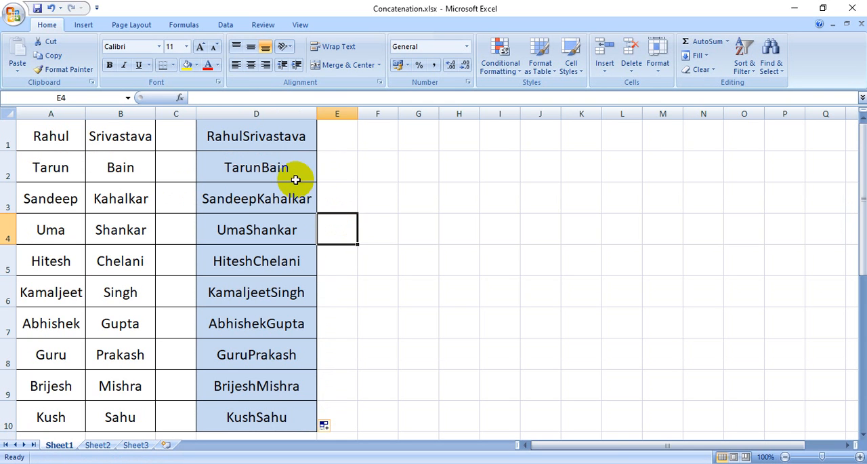
Insert a quoted space between the two names in D1's formula, making it =CONCATENATE(A1," ",B1)
{"action": "left_click", "coordinate": [259, 140]}
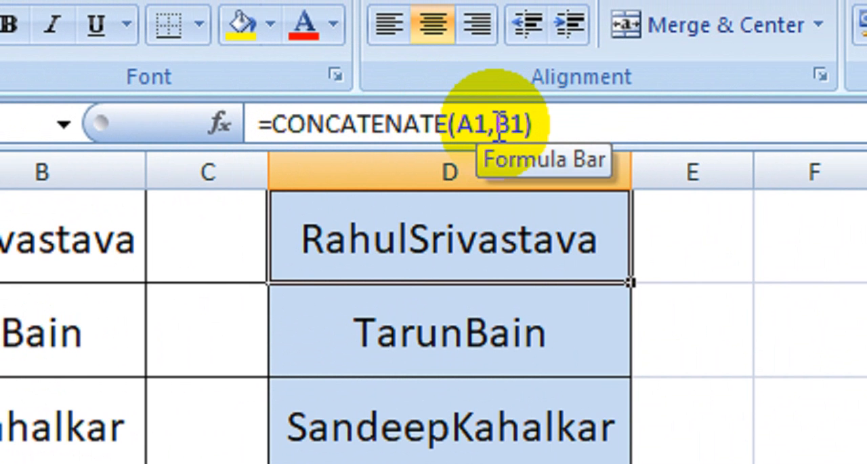
{"action": "left_click", "coordinate": [499, 127]}
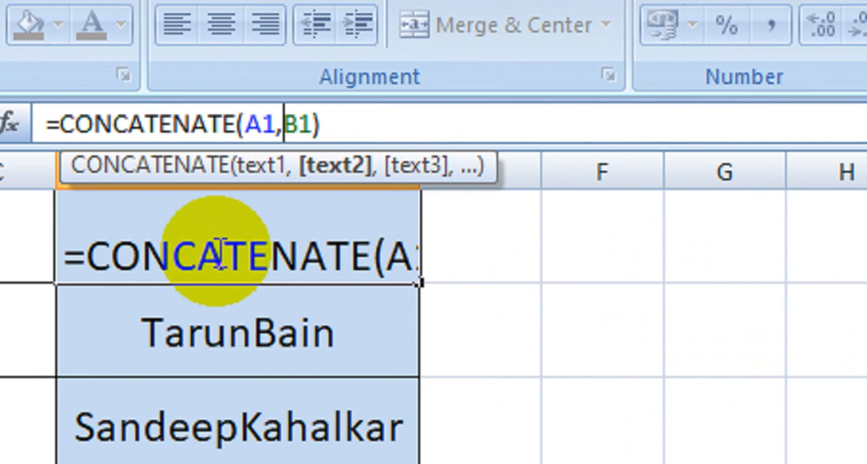
{"action": "type", "text": "\""}
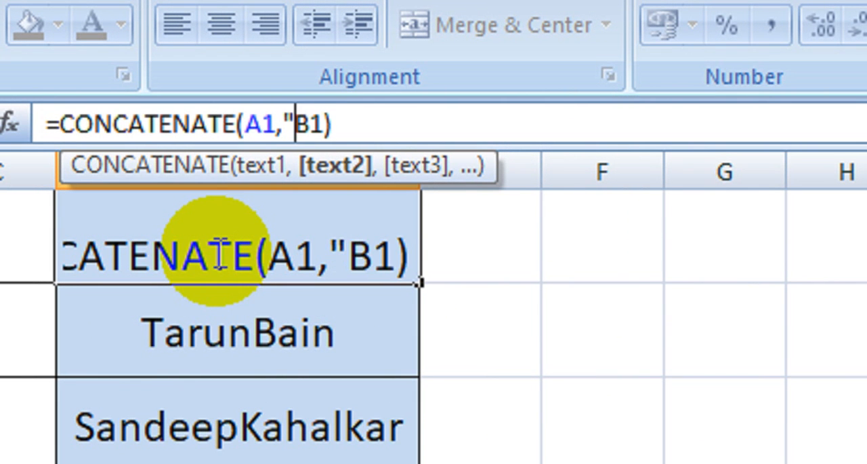
{"action": "type", "text": "\""}
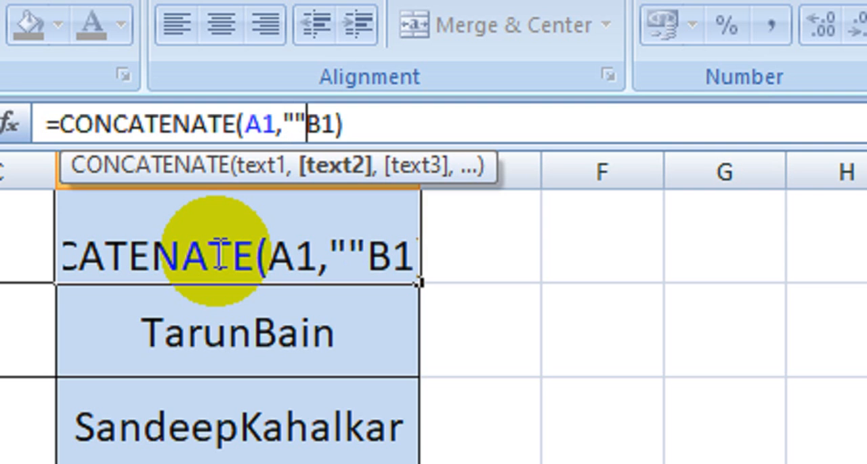
{"action": "key", "text": "Left"}
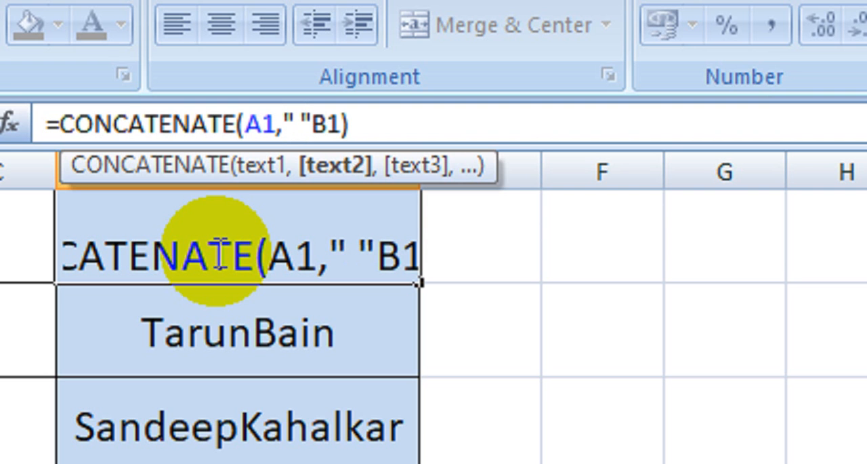
{"action": "key", "text": "Right"}
{"action": "type", "text": ","}
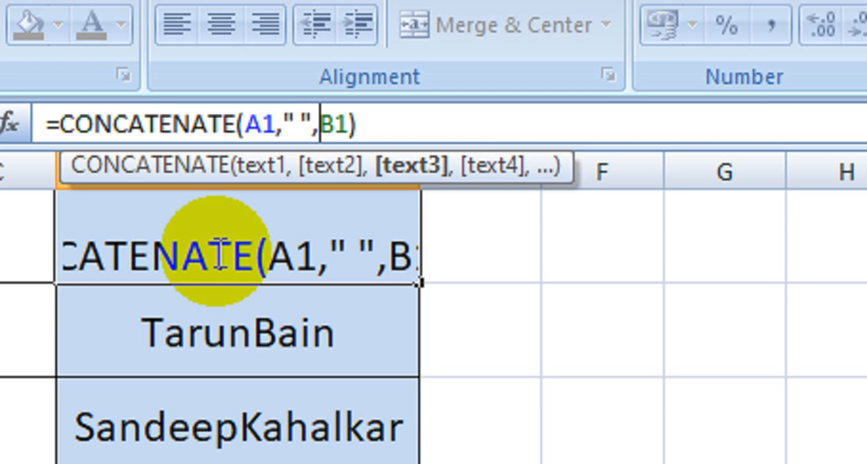
{"action": "key", "text": "Return"}
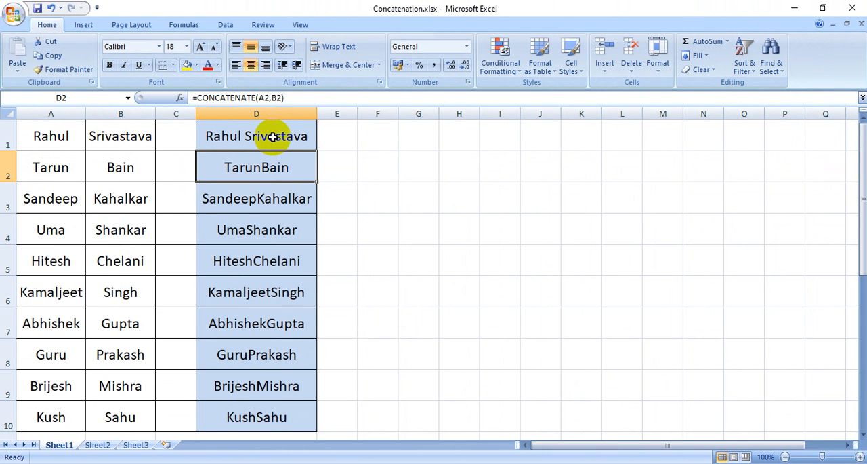
Fill the formula with the space separator from D1 down through D10 and check the formulas in D1 to D3
{"action": "left_click", "coordinate": [273, 137]}
{"action": "left_click_drag", "start_coordinate": [316, 151], "coordinate": [307, 428]}
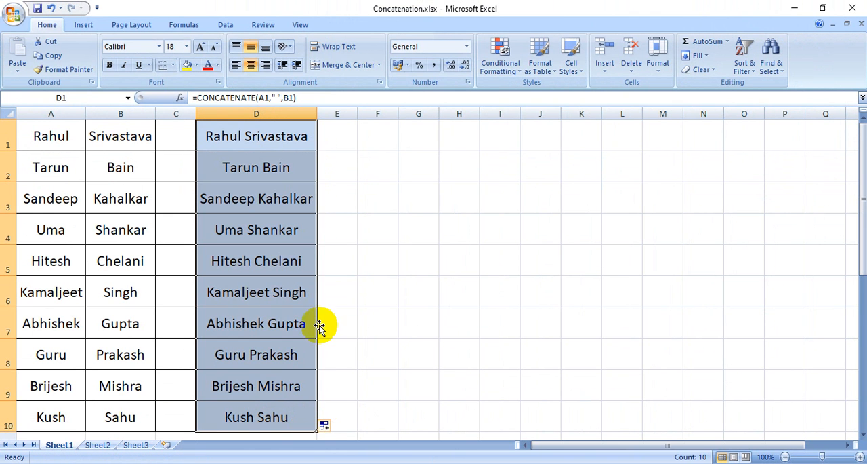
{"action": "left_click", "coordinate": [361, 175]}
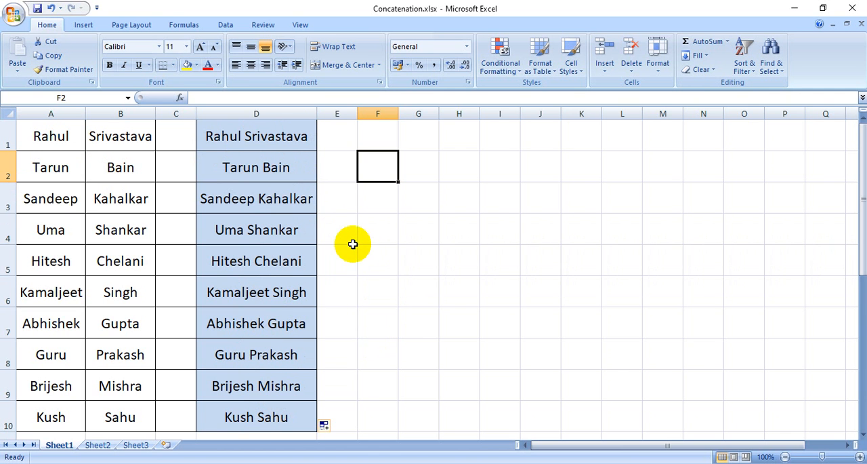
{"action": "left_click", "coordinate": [291, 141]}
{"action": "left_click", "coordinate": [288, 169]}
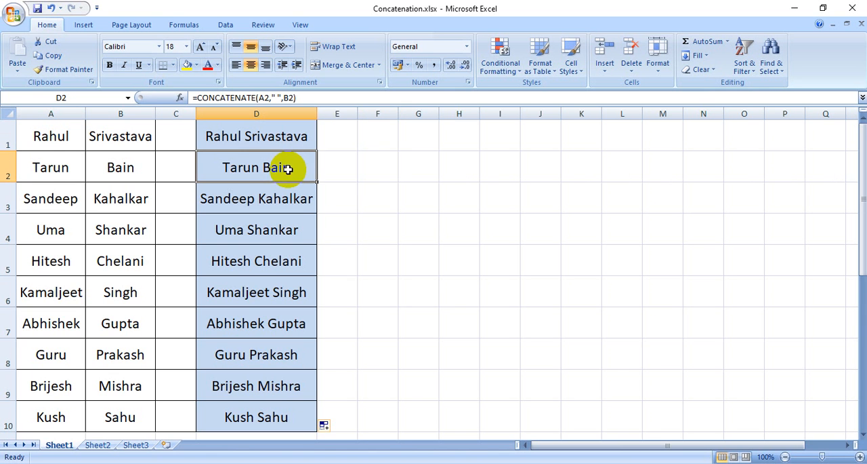
{"action": "left_click", "coordinate": [286, 200]}
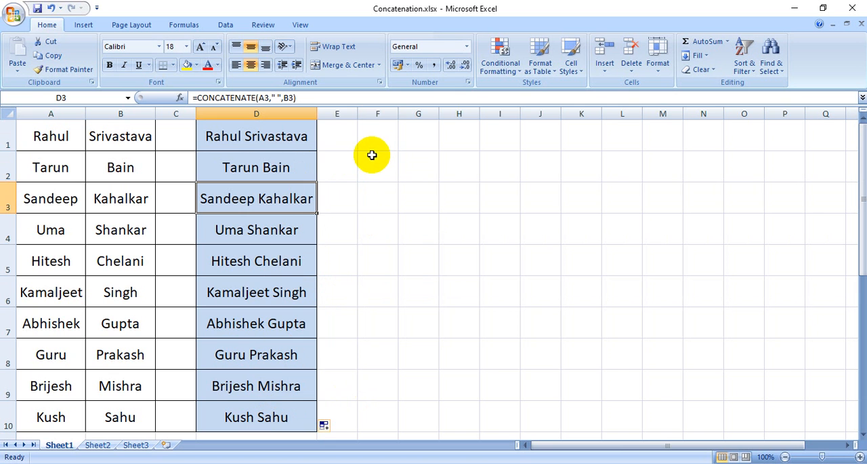
Widen column F to about the width of column D so it can hold full names
{"action": "left_click", "coordinate": [380, 111]}
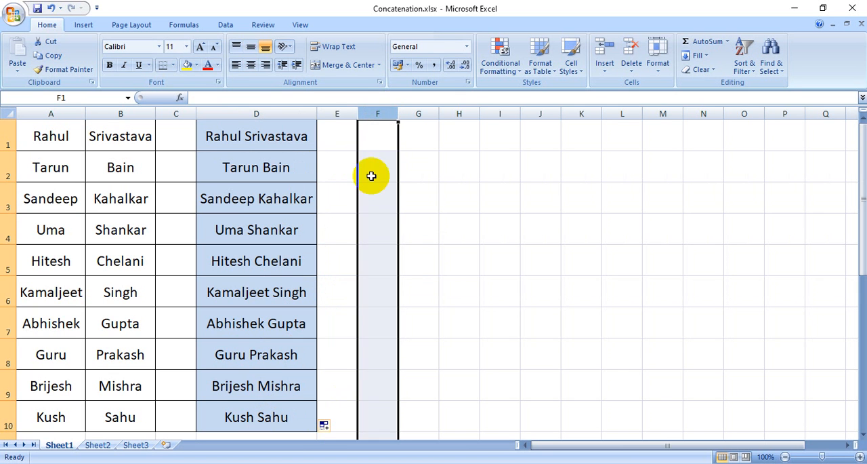
{"action": "left_click", "coordinate": [373, 257]}
{"action": "left_click_drag", "start_coordinate": [399, 114], "coordinate": [467, 120]}
Enter the formula =D1 in cell F1 to reference the first full name
{"action": "left_click", "coordinate": [401, 143]}
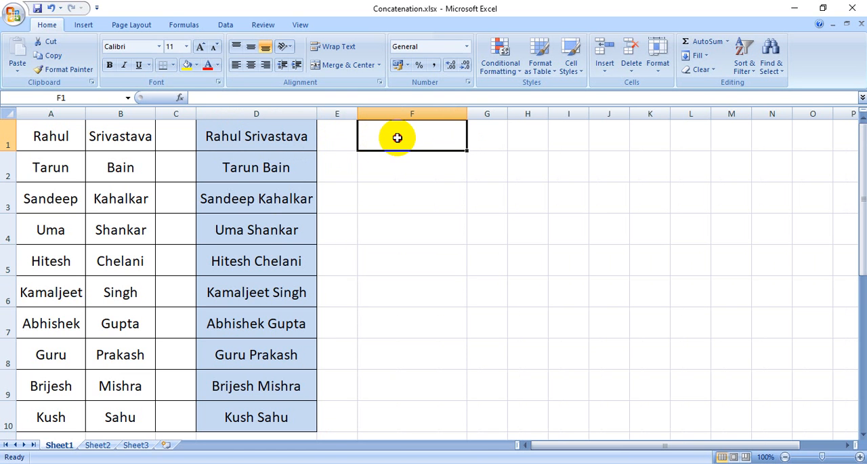
{"action": "type", "text": "="}
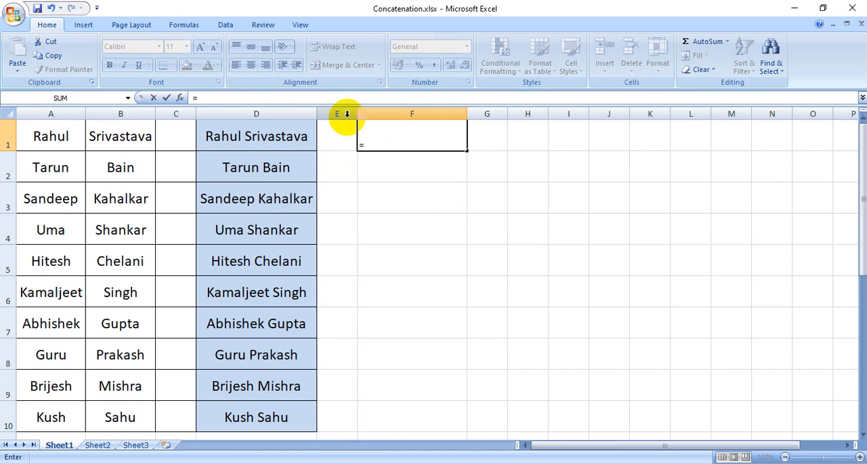
{"action": "left_click", "coordinate": [268, 135]}
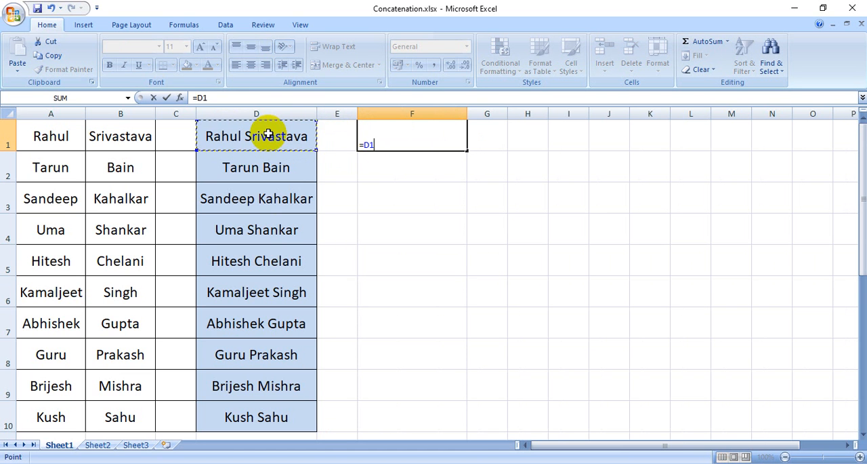
{"action": "key", "text": "Return"}
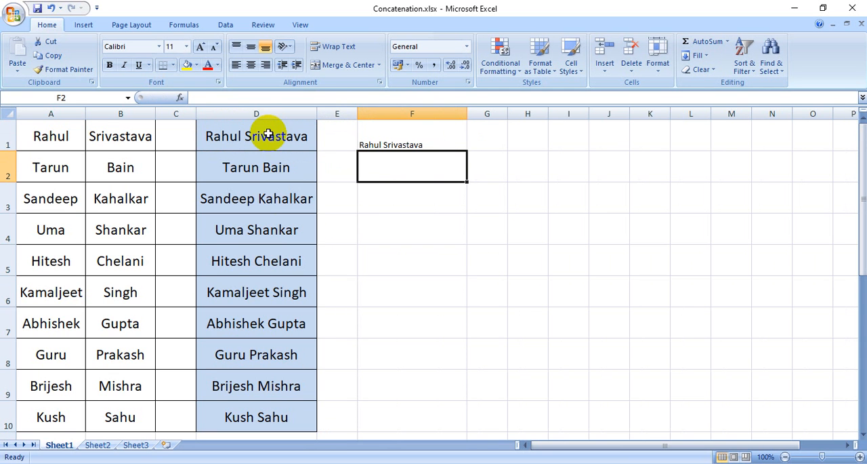
{"action": "left_click", "coordinate": [384, 142]}
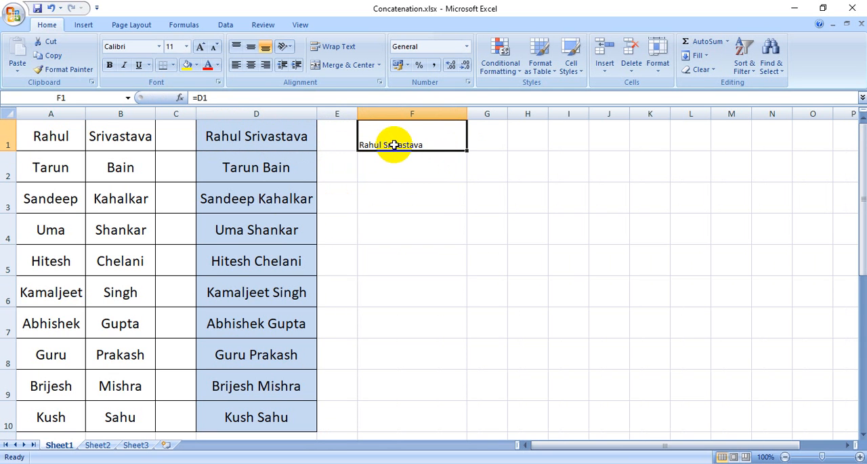
Enter the formula =CONCATENATE(D2,F1) in cell F2 to join the second full name with the text above
{"action": "left_click", "coordinate": [401, 170]}
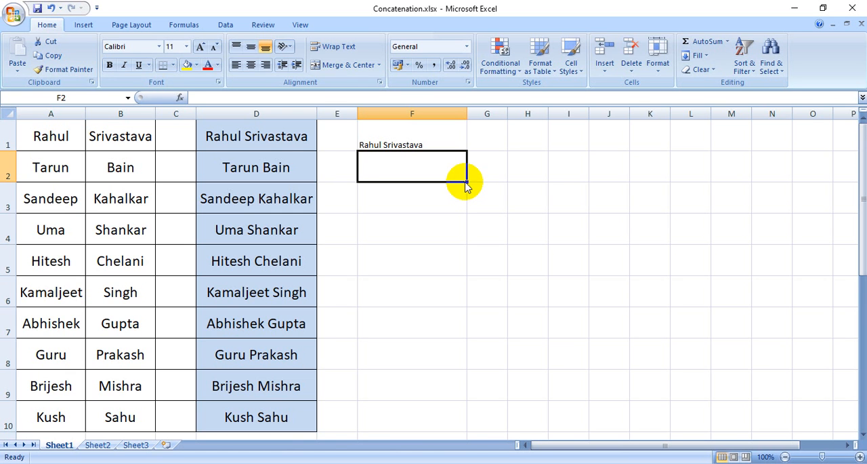
{"action": "type", "text": "="}
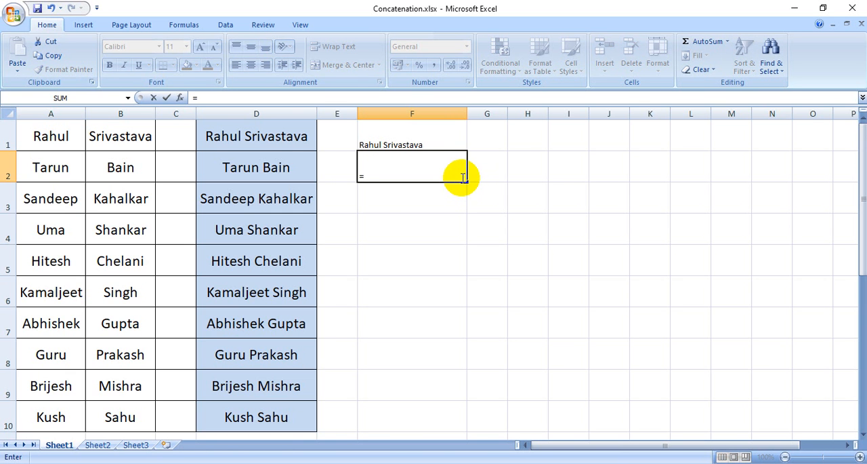
{"action": "type", "text": "conc"}
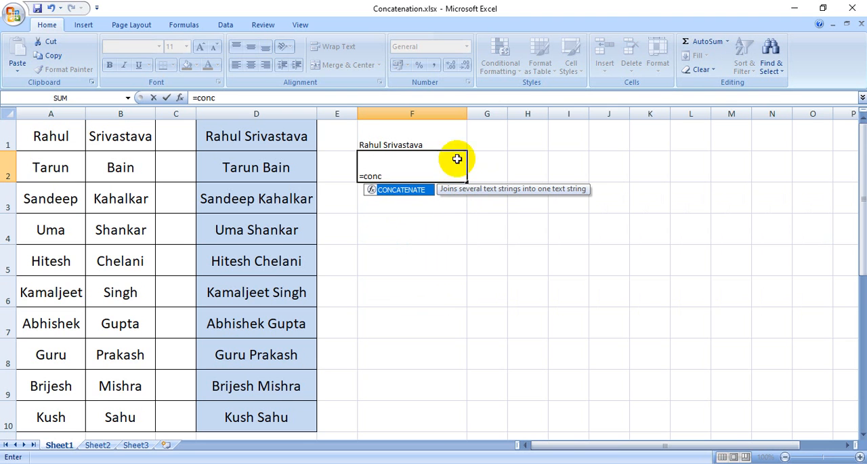
{"action": "double_click", "coordinate": [412, 192]}
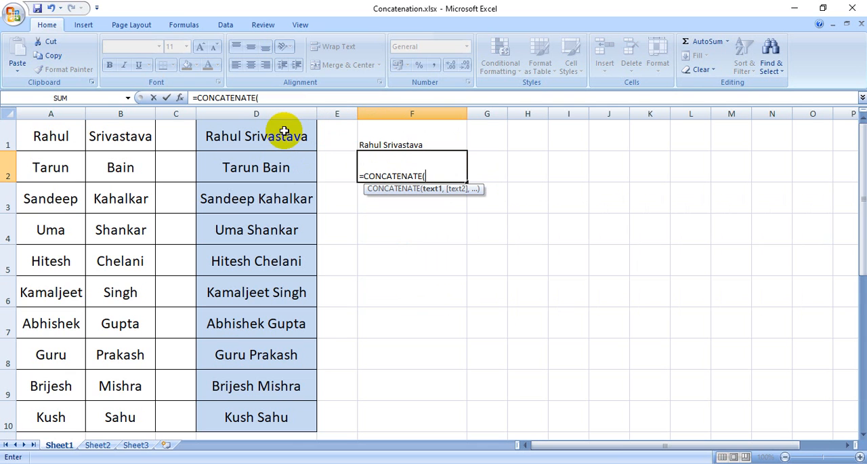
{"action": "left_click", "coordinate": [288, 167]}
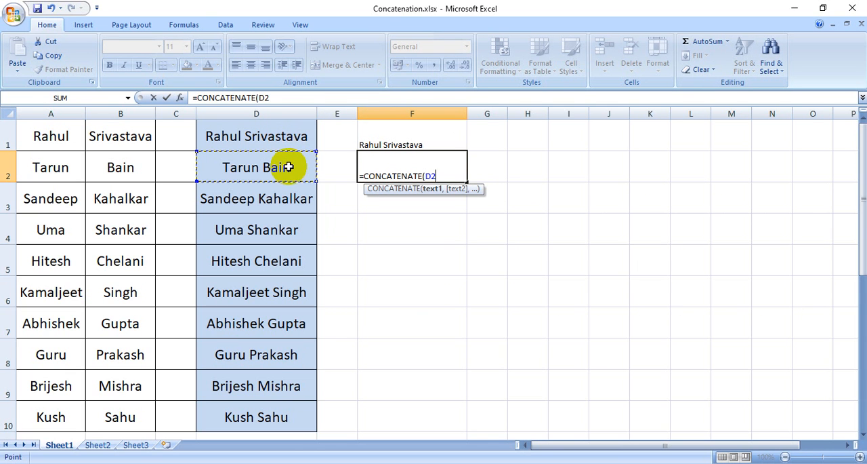
{"action": "type", "text": ","}
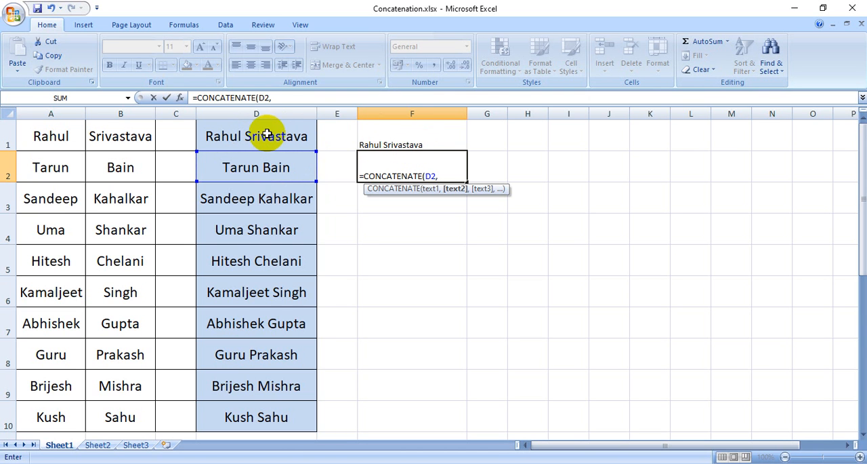
{"action": "left_click", "coordinate": [397, 136]}
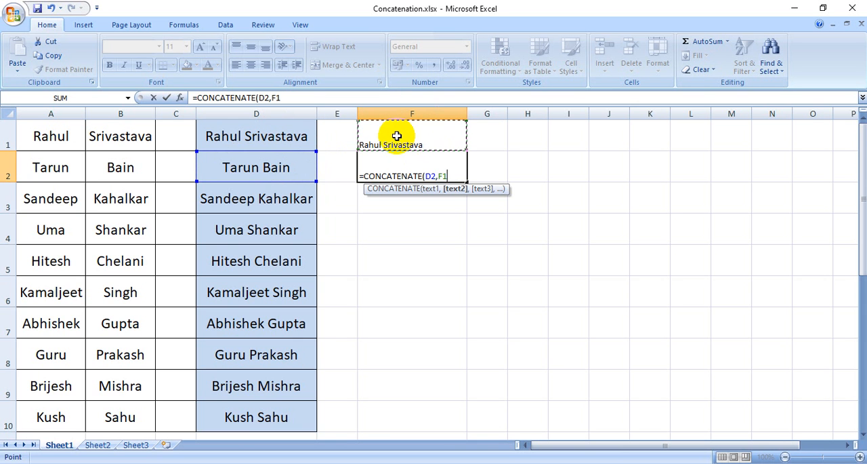
{"action": "key", "text": "Return"}
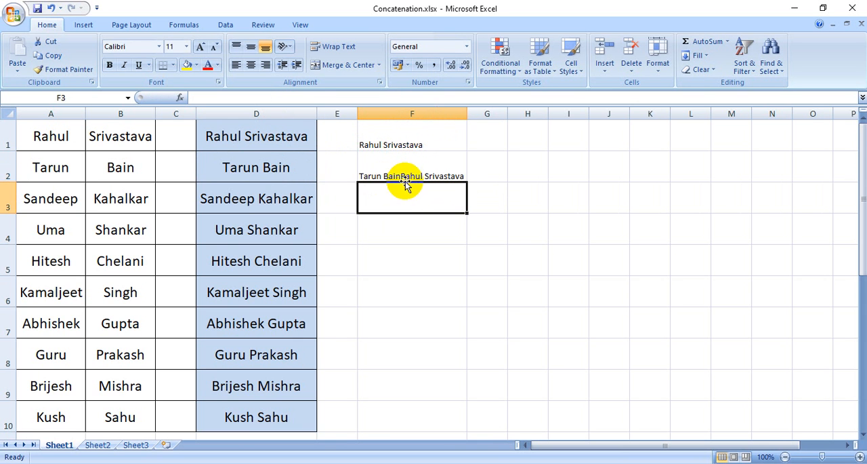
Insert a quoted comma between the two references in F2's formula, making it =CONCATENATE(D2,",",F1)
{"action": "left_click", "coordinate": [412, 175]}
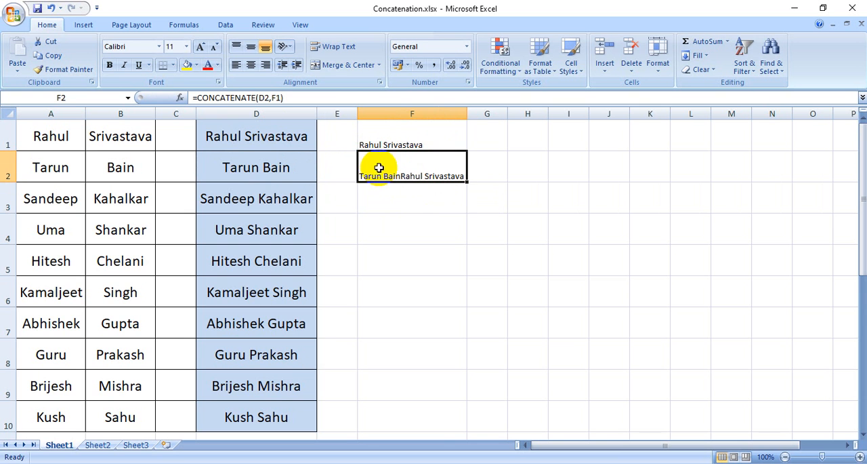
{"action": "left_click", "coordinate": [272, 98]}
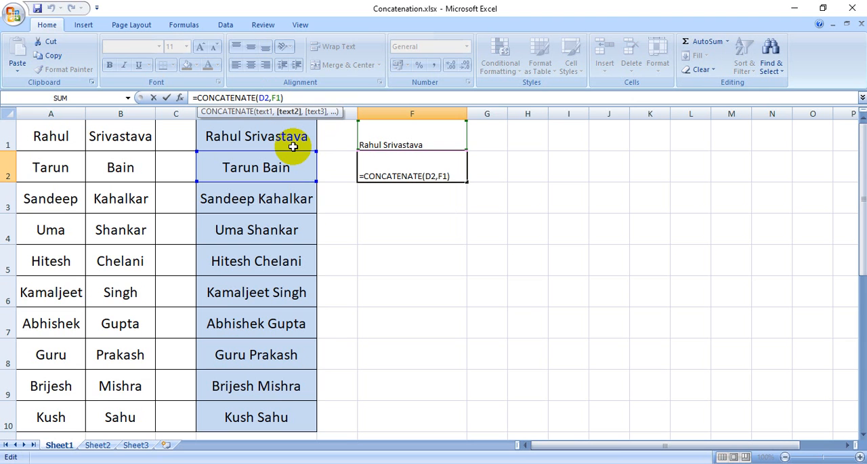
{"action": "type", "text": "\""}
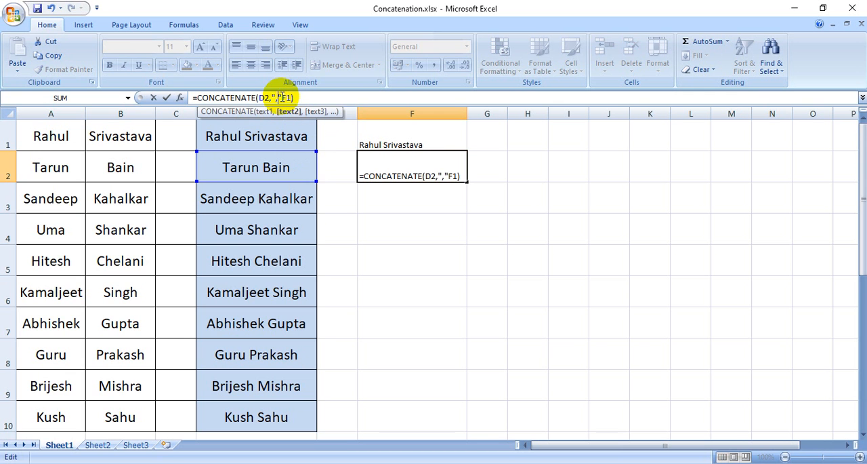
{"action": "type", "text": ",\","}
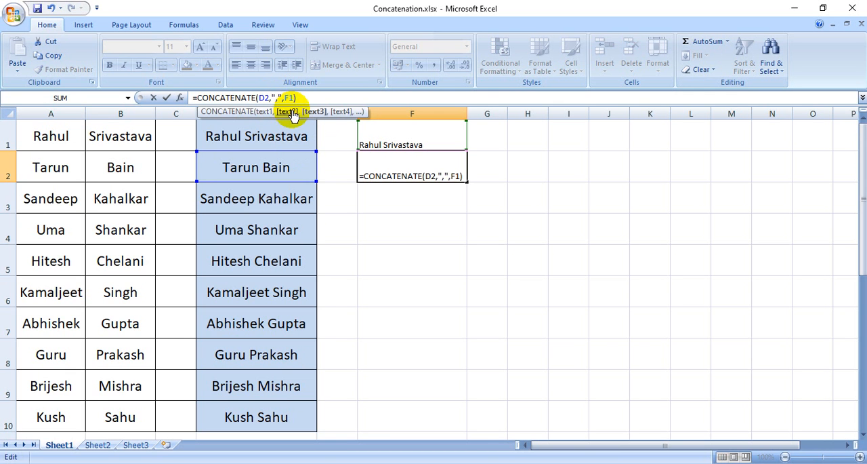
{"action": "key", "text": "Return"}
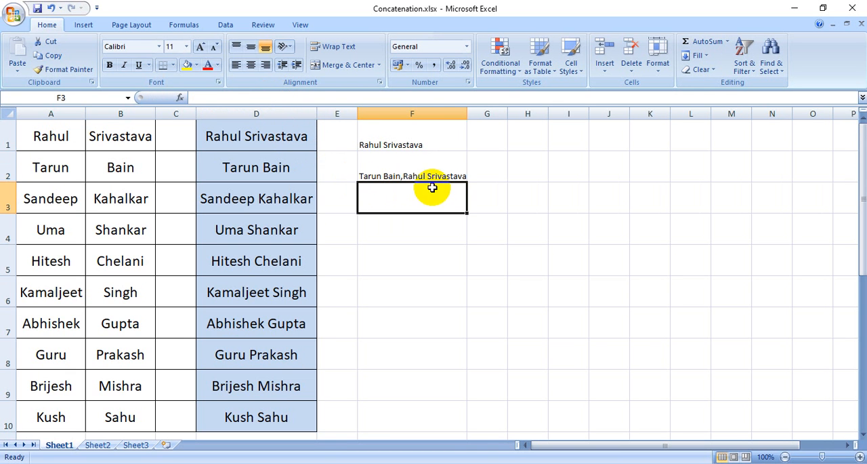
Fill the comma-separated formula from F2 down through F10 and check F10's formula and full combined text
{"action": "left_click", "coordinate": [460, 174]}
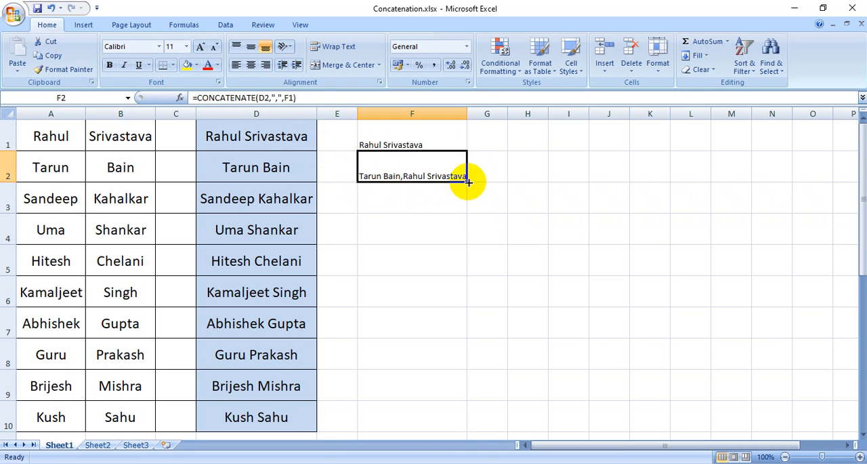
{"action": "left_click_drag", "start_coordinate": [467, 181], "coordinate": [454, 422]}
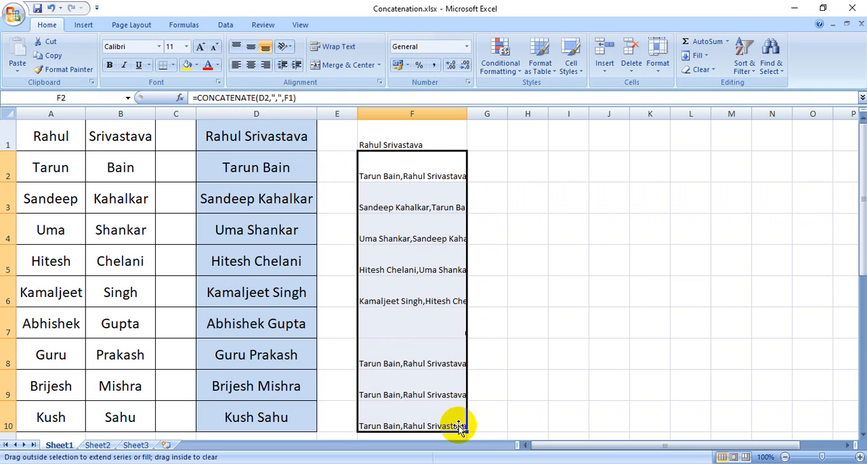
{"action": "scroll", "coordinate": [490, 348], "scroll_direction": "down", "scroll_amount": 3}
{"action": "scroll", "coordinate": [457, 305], "scroll_direction": "up", "scroll_amount": 2}
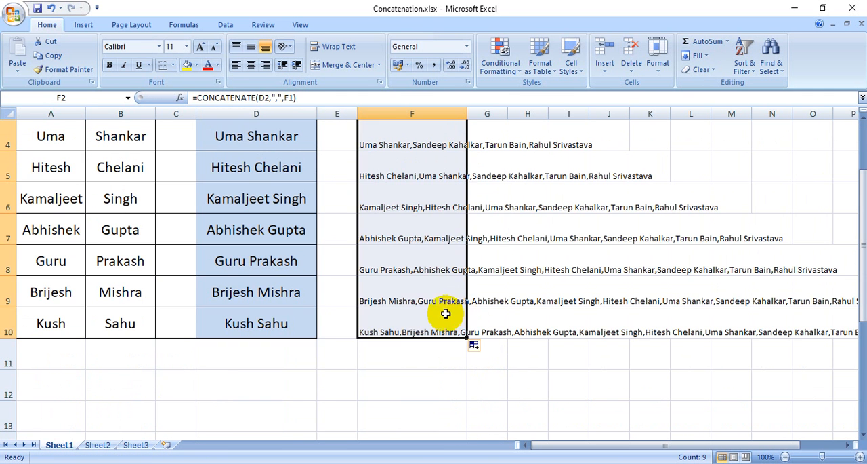
{"action": "left_click", "coordinate": [398, 371]}
{"action": "left_click", "coordinate": [380, 334]}
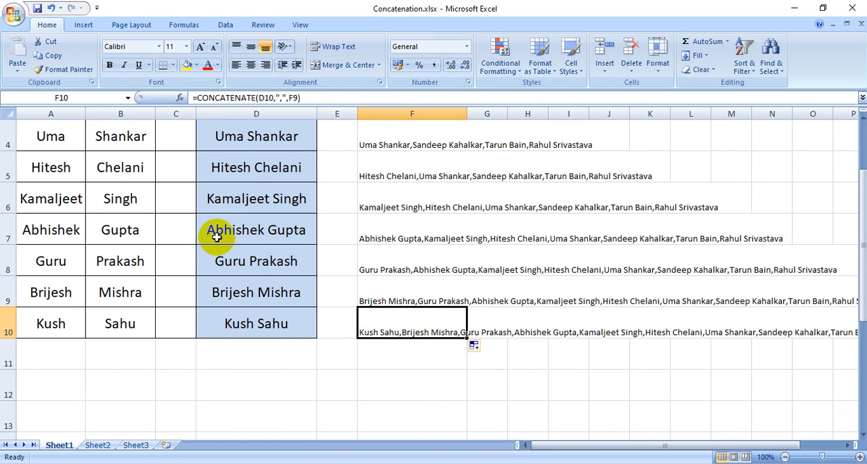
{"action": "scroll", "coordinate": [220, 235], "scroll_direction": "up", "scroll_amount": 1}
{"action": "scroll", "coordinate": [294, 319], "scroll_direction": "down", "scroll_amount": 1}
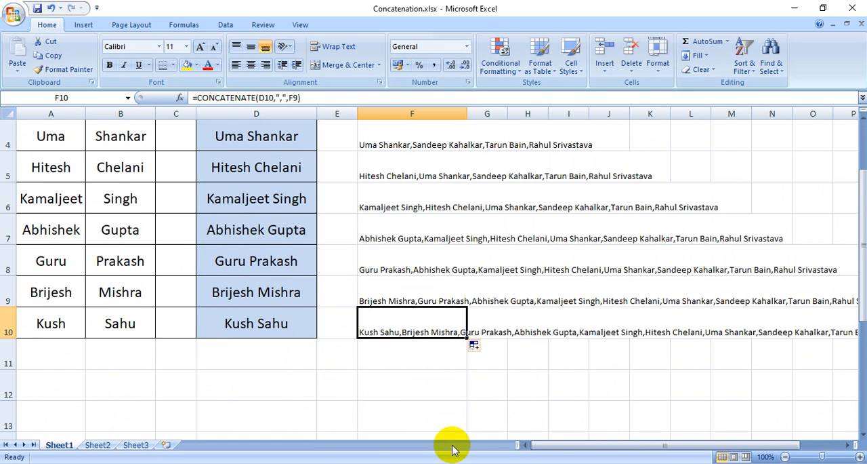
{"action": "left_click_drag", "start_coordinate": [582, 445], "coordinate": [625, 442]}
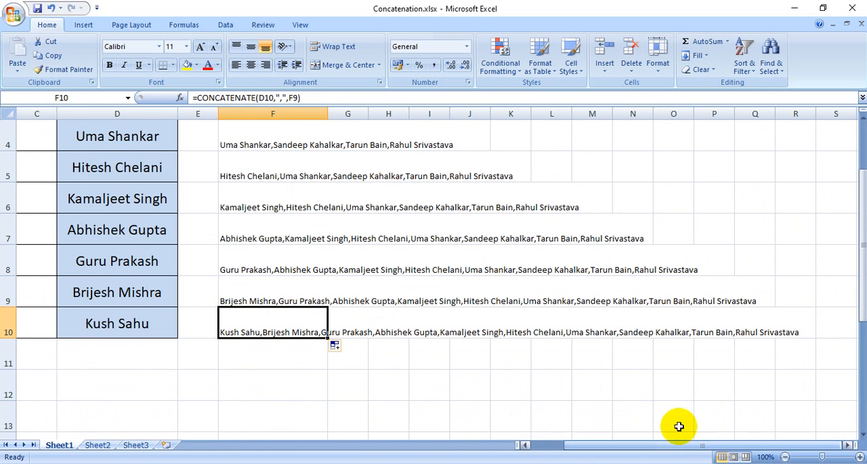
{"action": "left_click", "coordinate": [428, 384]}
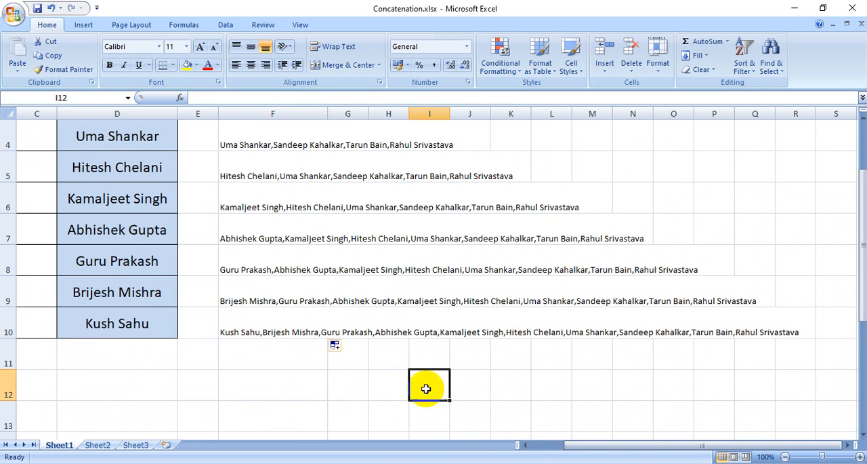
Compare the full names in column D with the accumulating comma-separated lists in F1 to F10, especially the complete list in F10
{"action": "scroll", "coordinate": [229, 393], "scroll_direction": "up", "scroll_amount": 1}
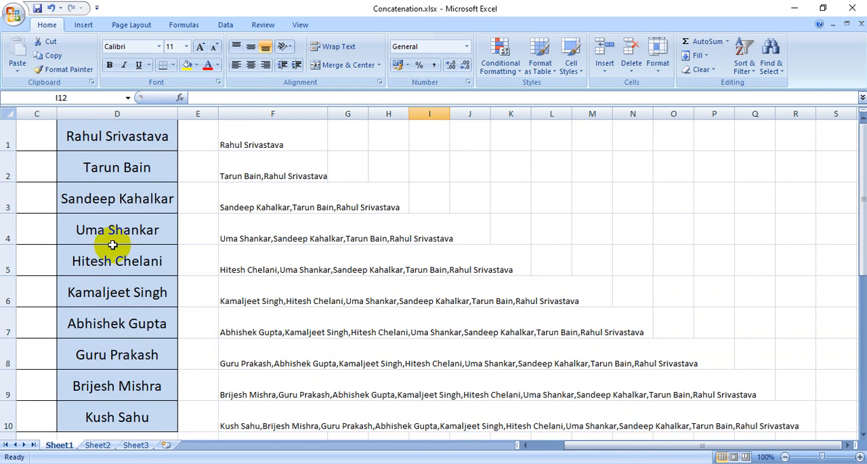
{"action": "scroll", "coordinate": [128, 337], "scroll_direction": "down", "scroll_amount": 1}
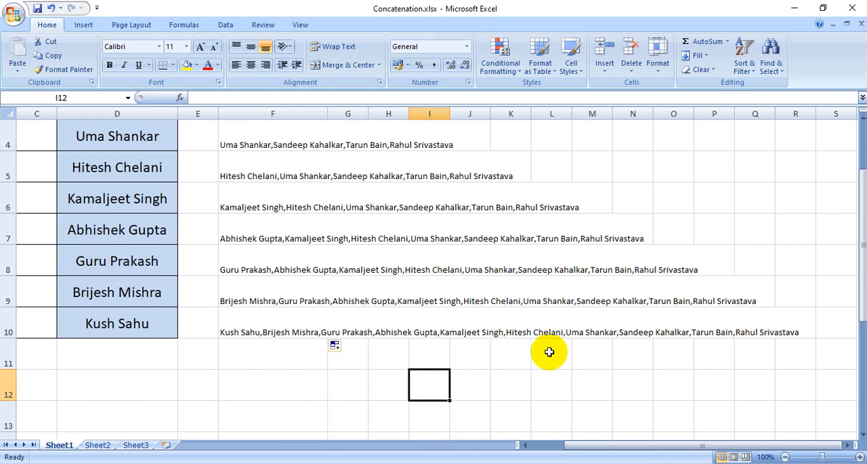
{"action": "scroll", "coordinate": [451, 396], "scroll_direction": "up", "scroll_amount": 1}
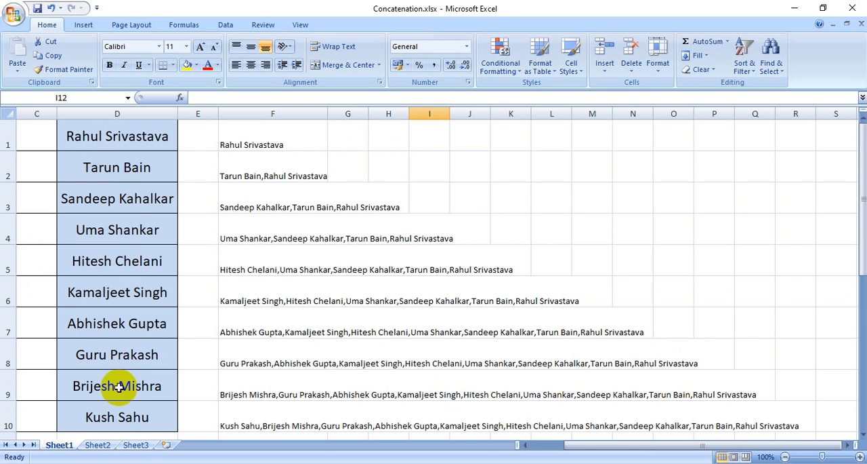
{"action": "scroll", "coordinate": [116, 387], "scroll_direction": "down", "scroll_amount": 1}
{"action": "left_click", "coordinate": [229, 335]}
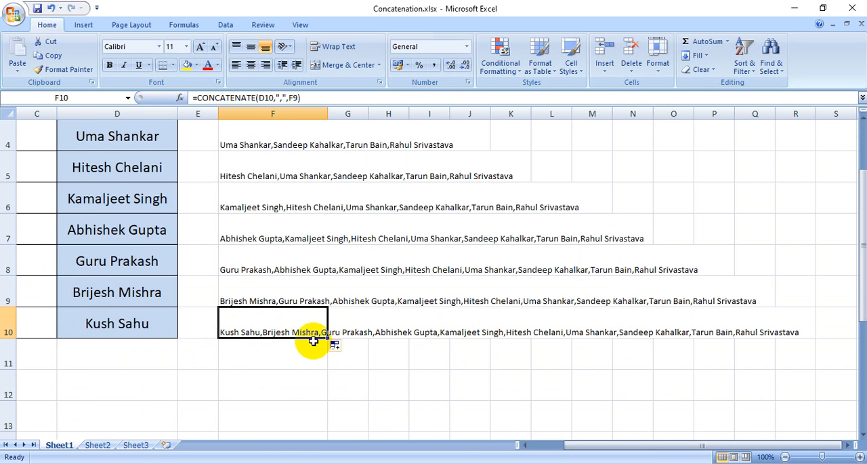
{"action": "scroll", "coordinate": [311, 343], "scroll_direction": "up", "scroll_amount": 1}
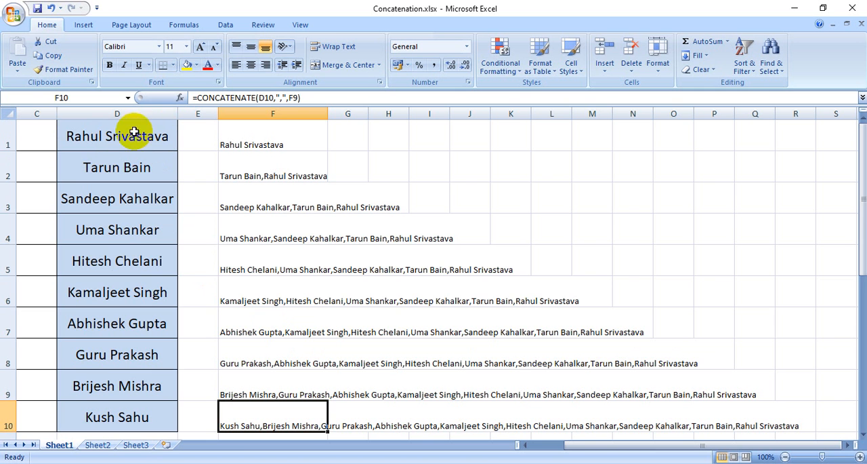
{"action": "scroll", "coordinate": [122, 369], "scroll_direction": "down", "scroll_amount": 2}
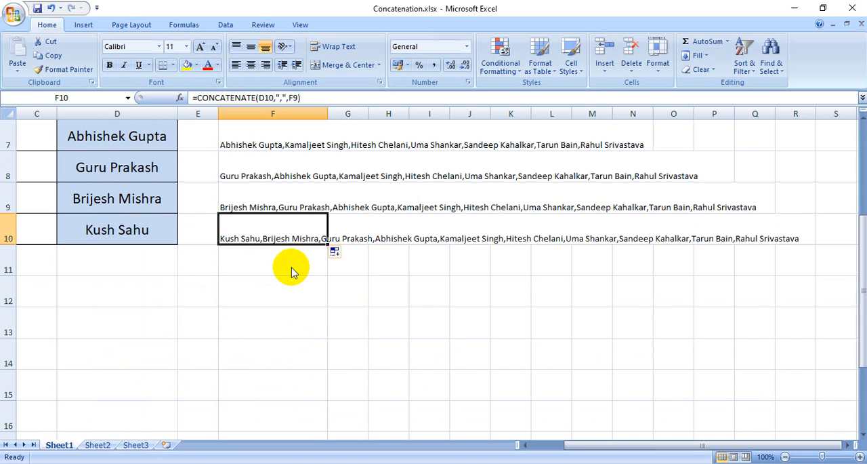
{"action": "left_click_drag", "start_coordinate": [261, 234], "coordinate": [756, 240]}
{"action": "left_click", "coordinate": [743, 283]}
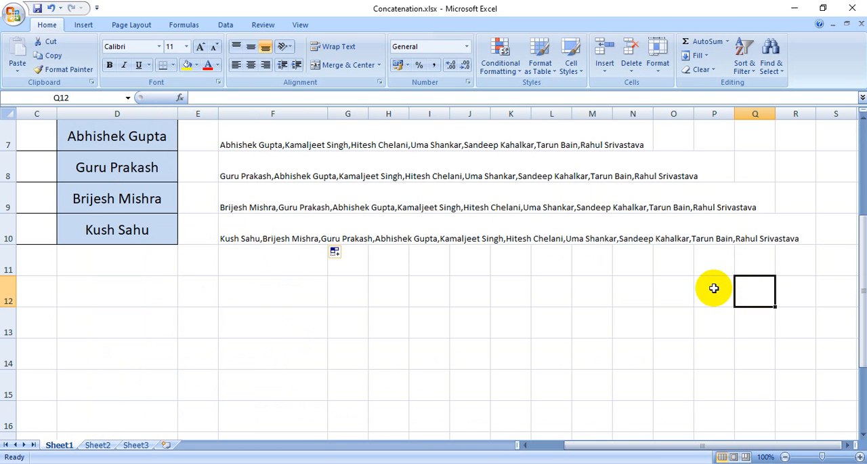
{"action": "scroll", "coordinate": [499, 325], "scroll_direction": "up", "scroll_amount": 2}
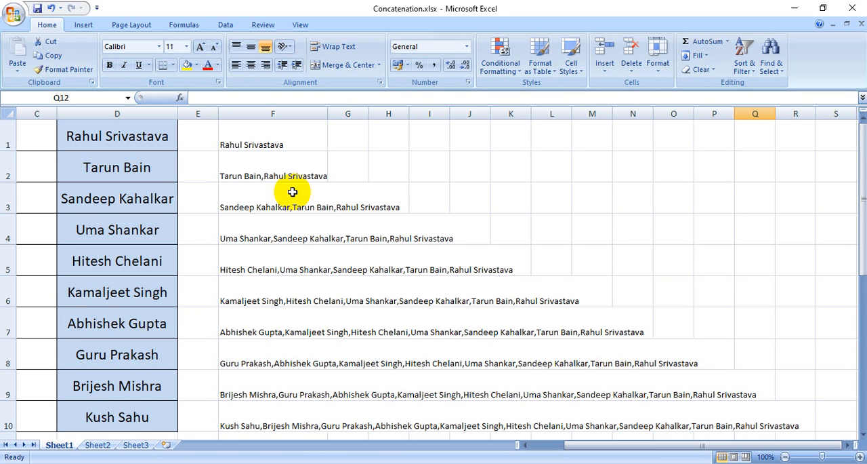
{"action": "scroll", "coordinate": [292, 192], "scroll_direction": "down", "scroll_amount": 1}
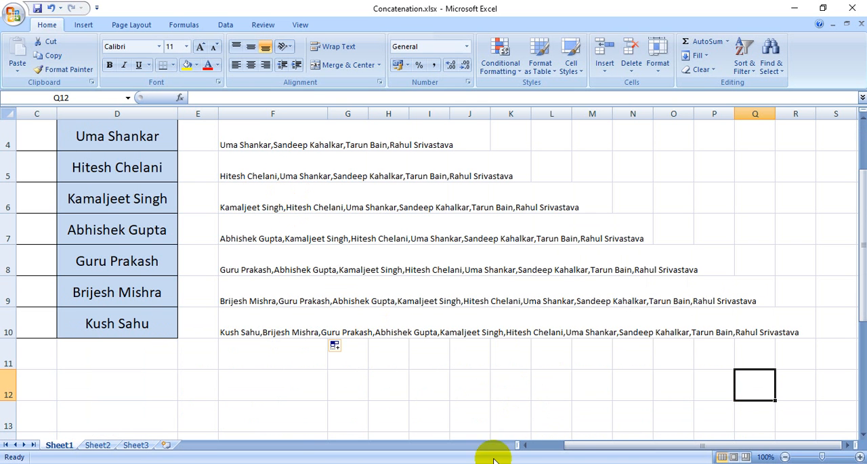
Switch to Microsoft Office Picture Manager showing the "Concatenation in Excel - Join values in Cell" picture
{"action": "left_click", "coordinate": [518, 462]}
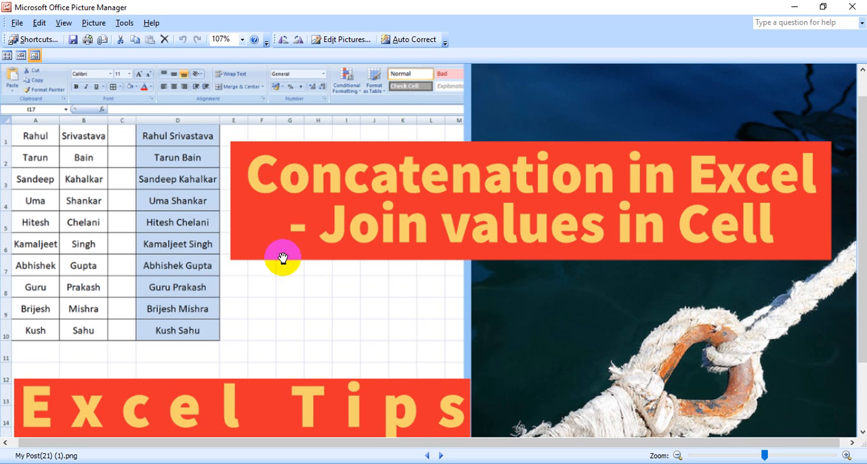